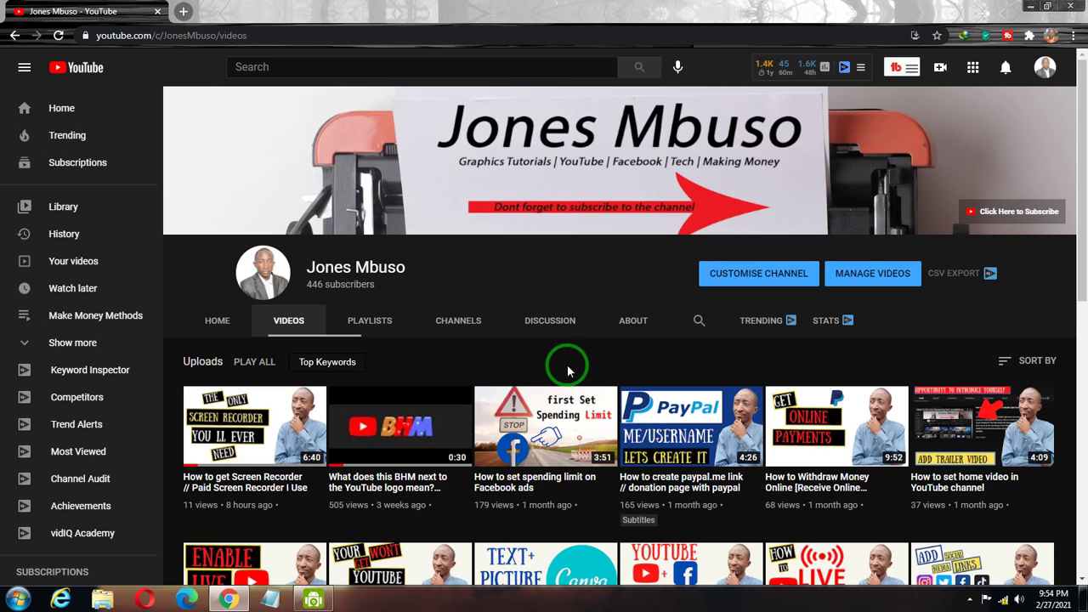
- Preview the Screen Recorder video muted in a new tab, then close it
right_click(238, 423)
click(253, 433)
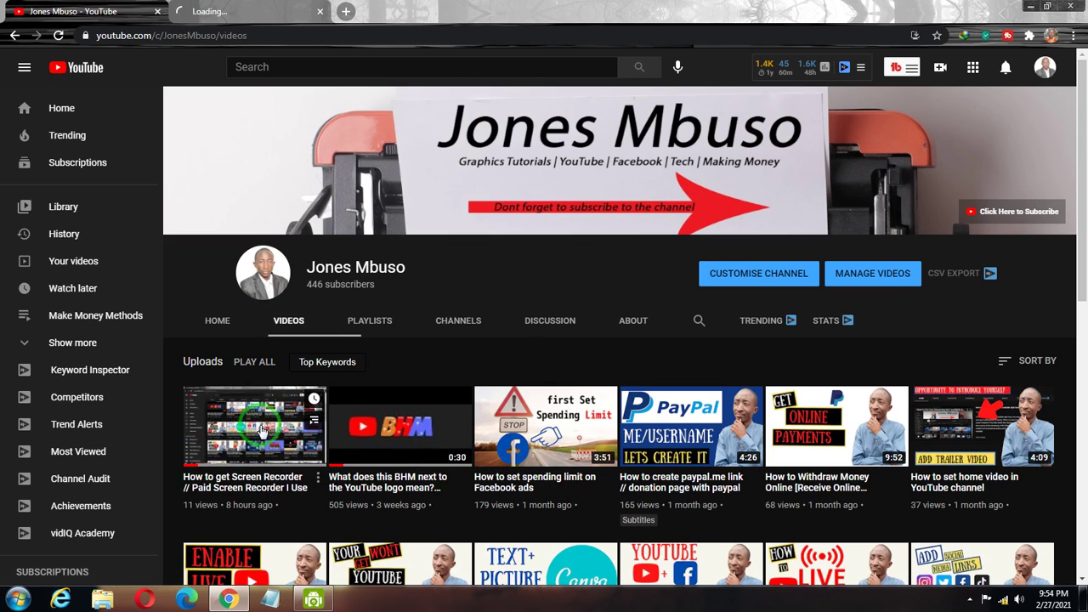
click(225, 9)
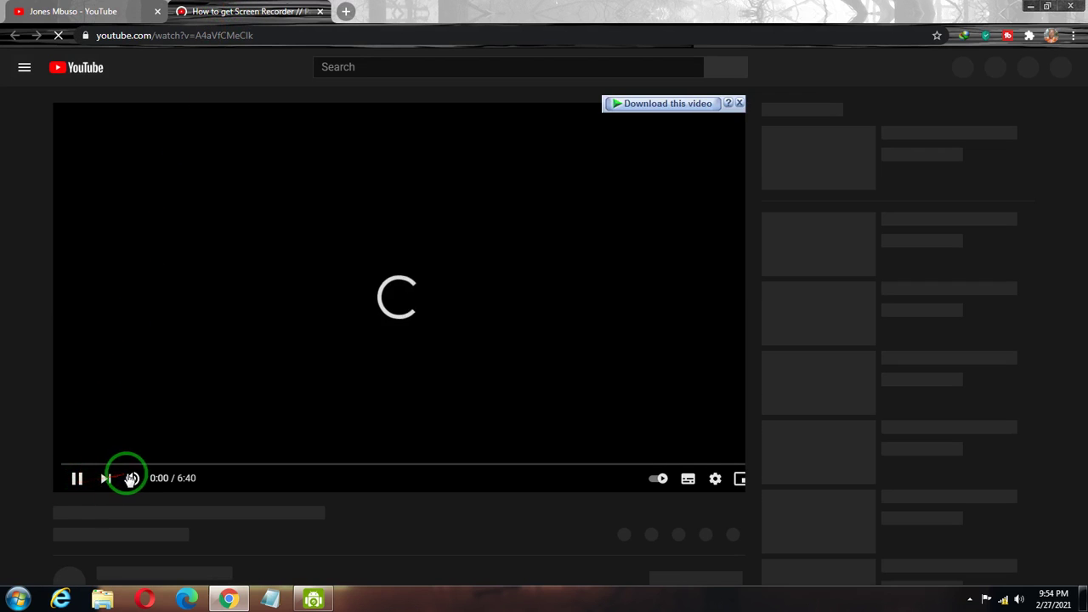
click(131, 480)
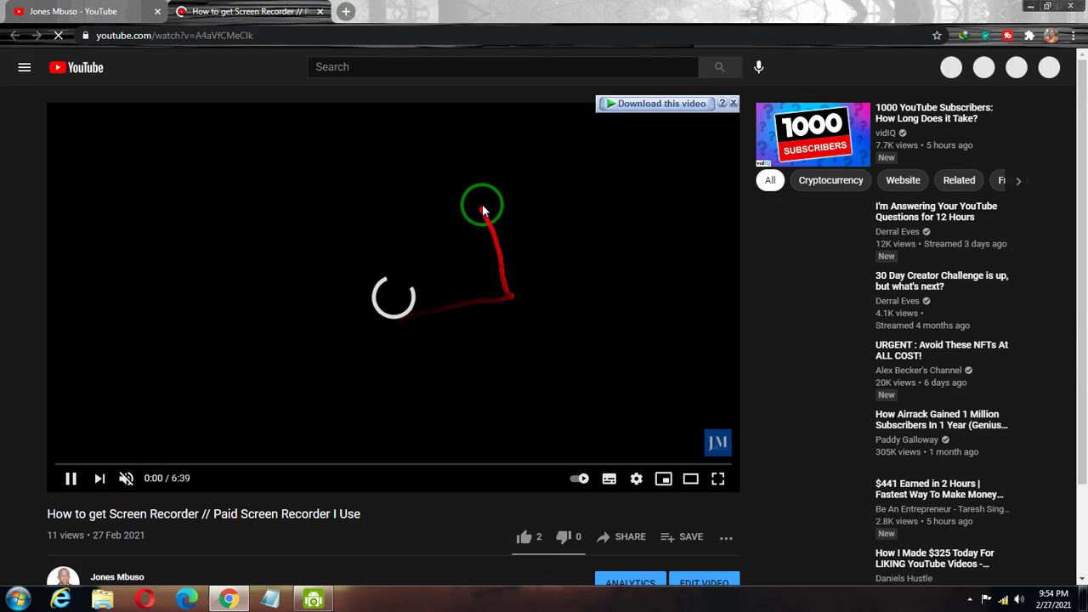
click(734, 102)
mouse_move(721, 449)
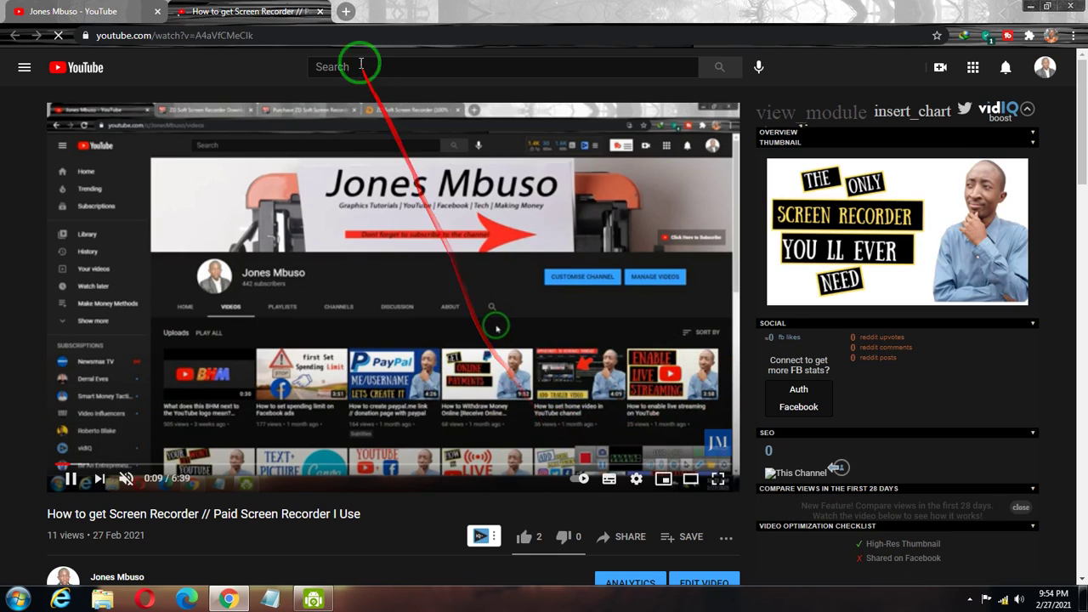
click(321, 12)
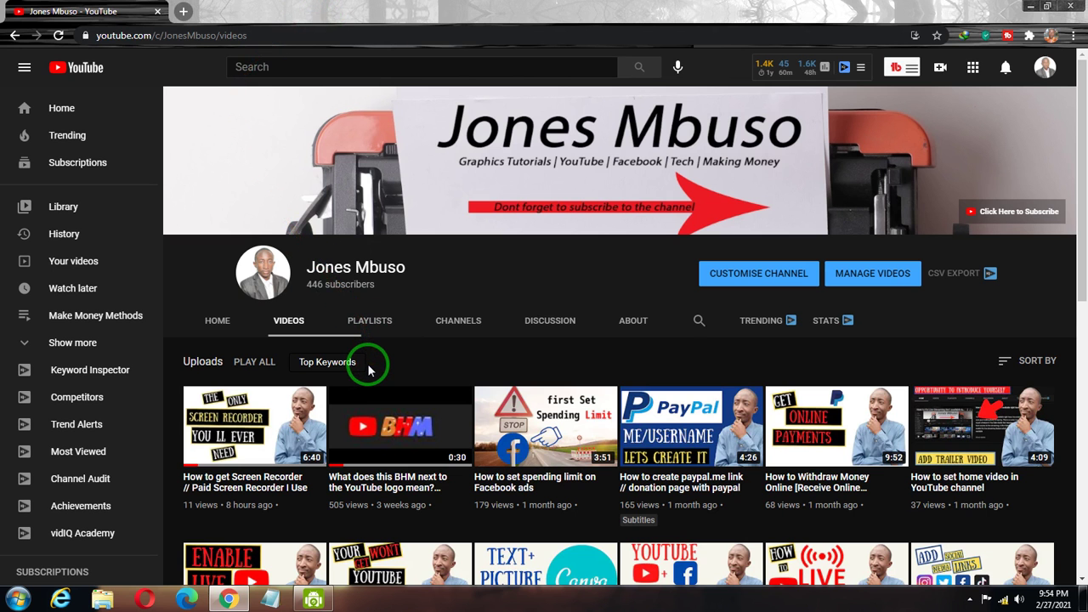
- Preview the BHM video in a new tab, then close it
right_click(385, 429)
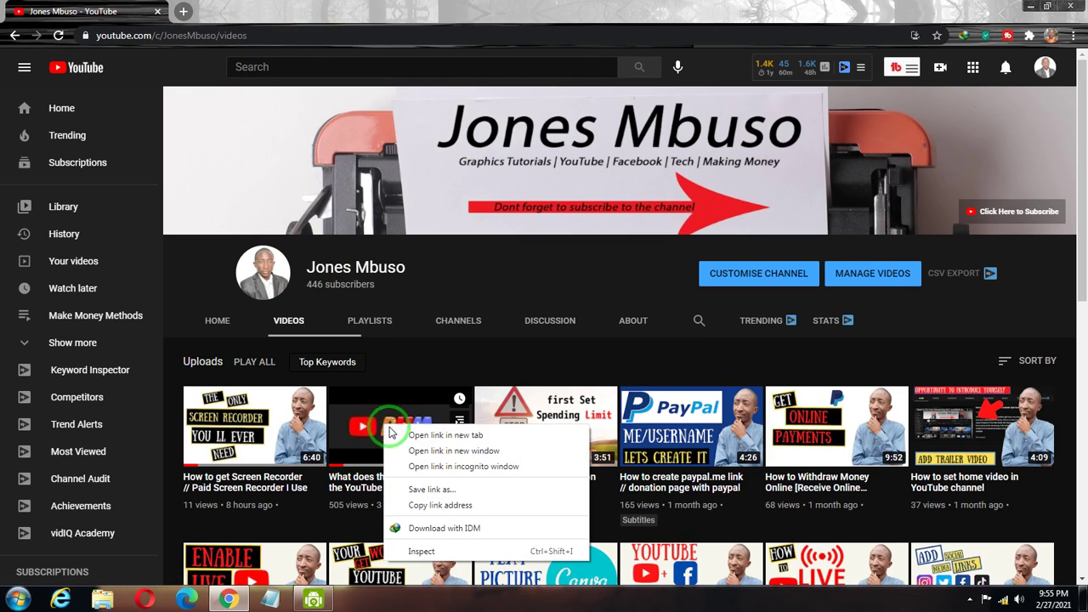
click(417, 431)
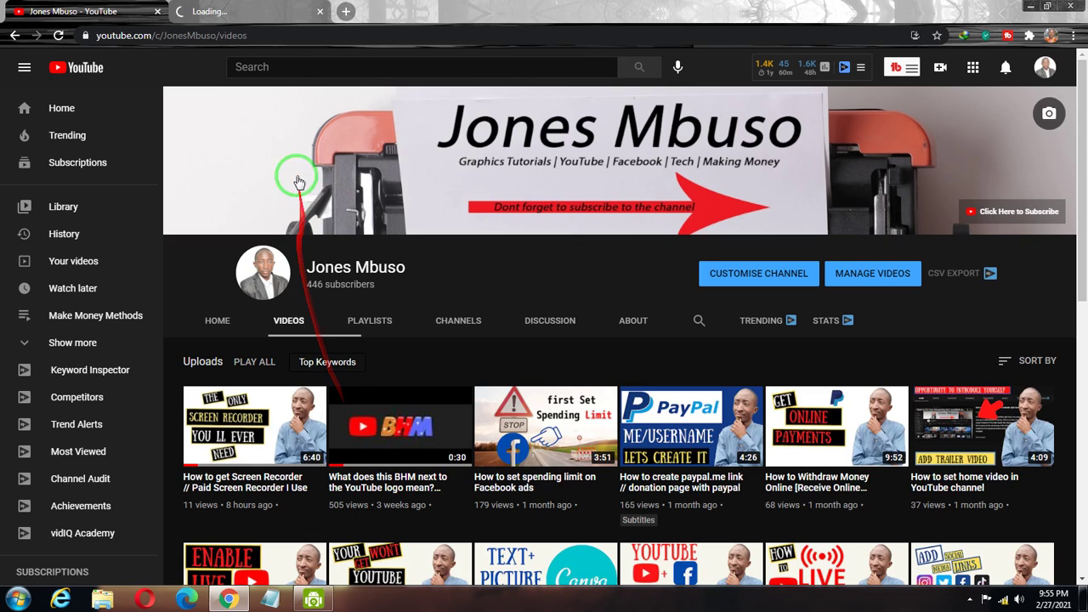
click(258, 11)
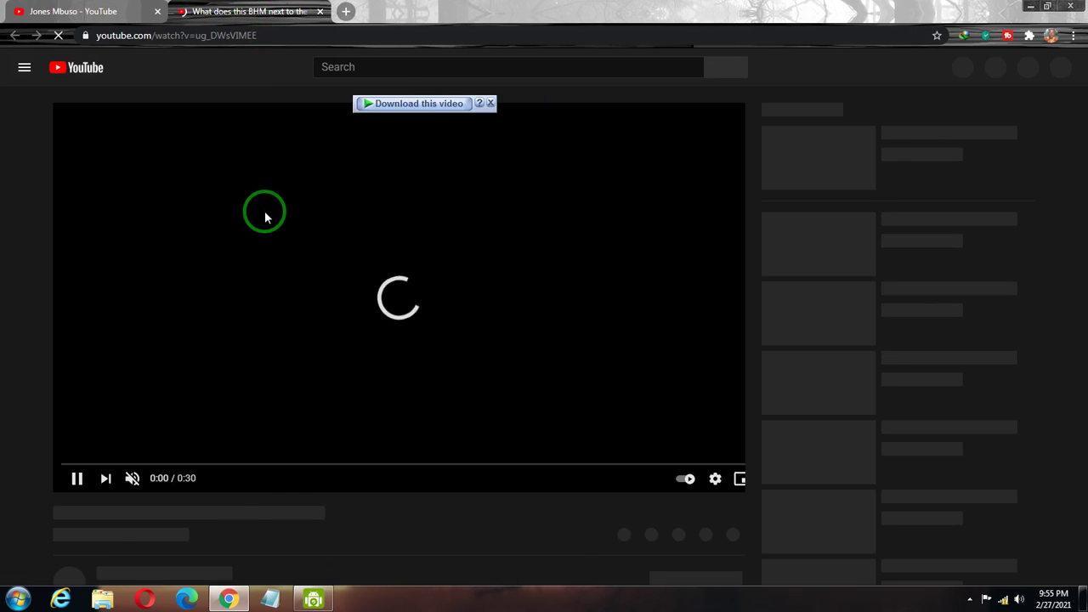
click(490, 103)
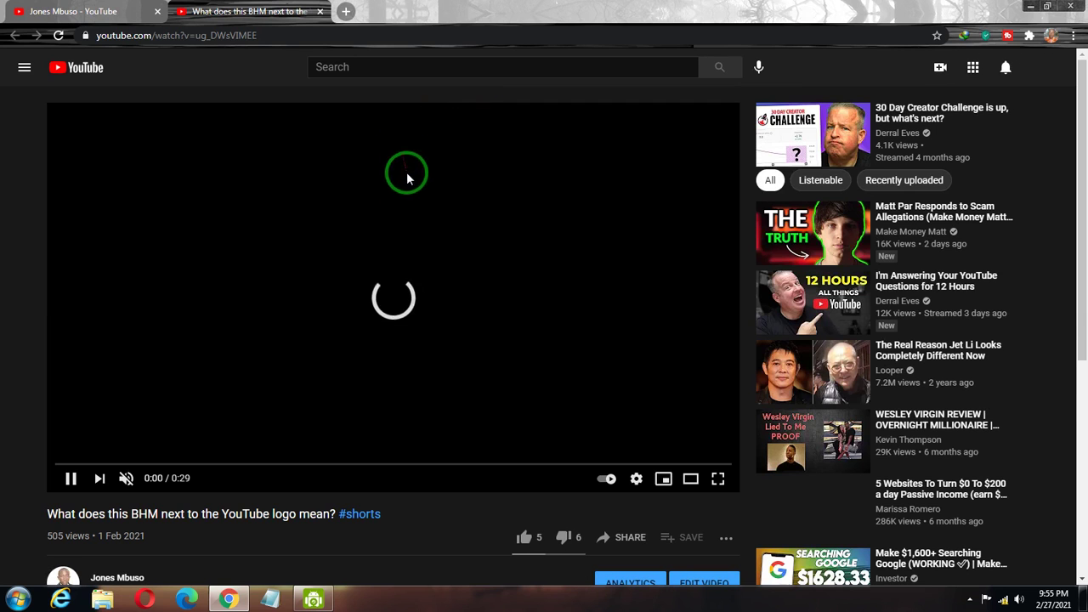
scroll(415, 216, down, 1)
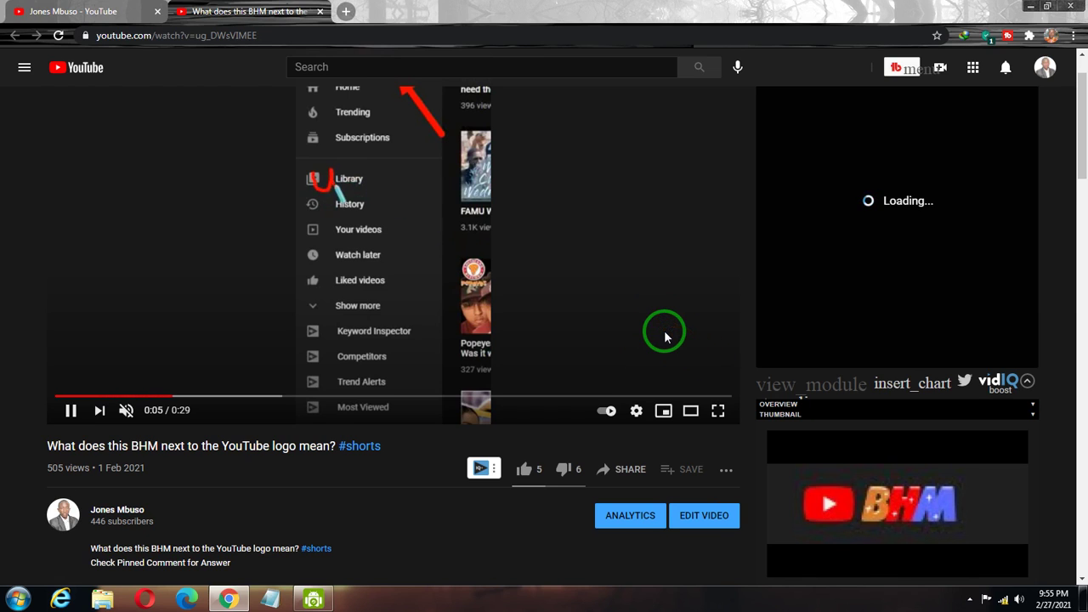
scroll(393, 289, up, 1)
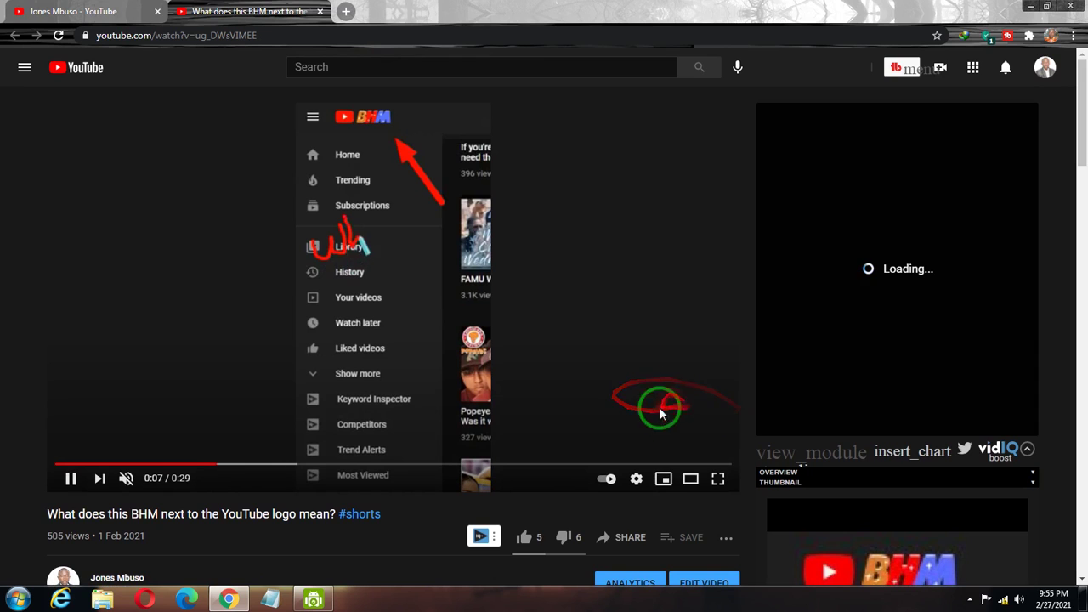
click(321, 13)
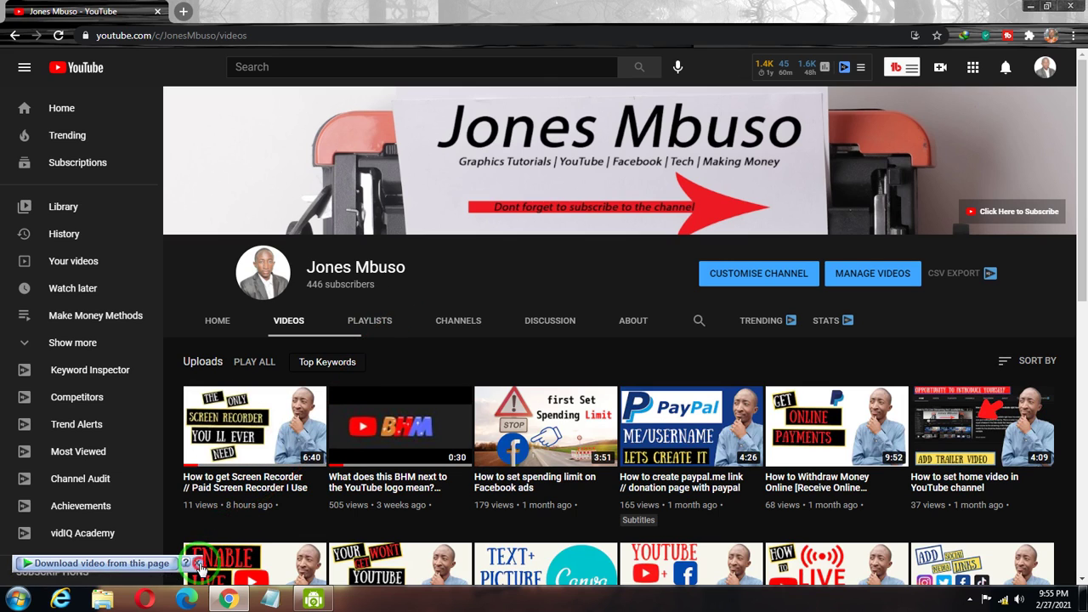
- Go to YouTube Studio from the profile avatar's account menu
click(1044, 68)
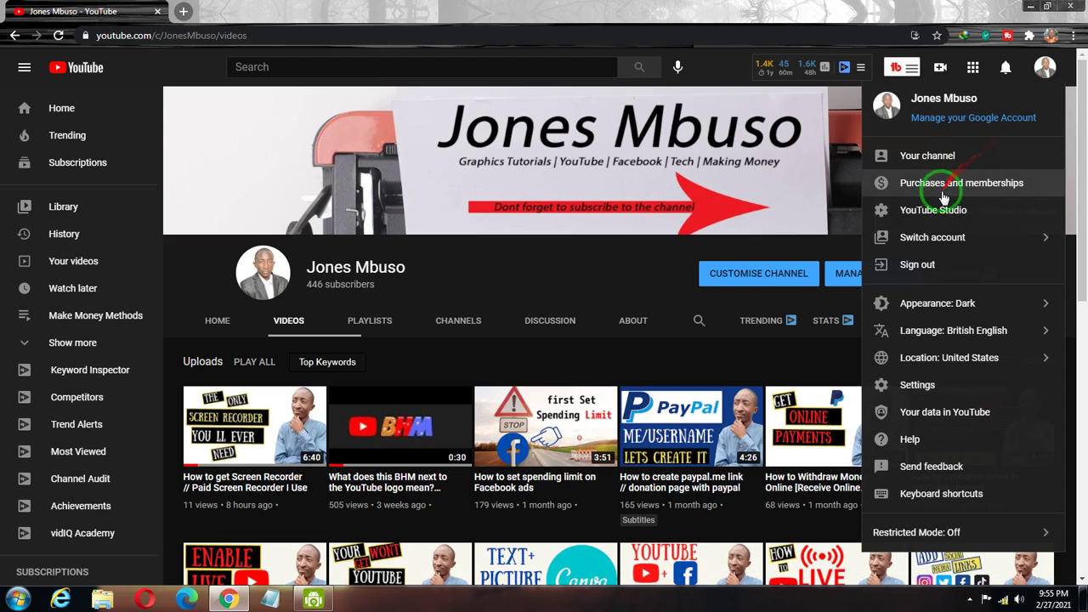
click(930, 209)
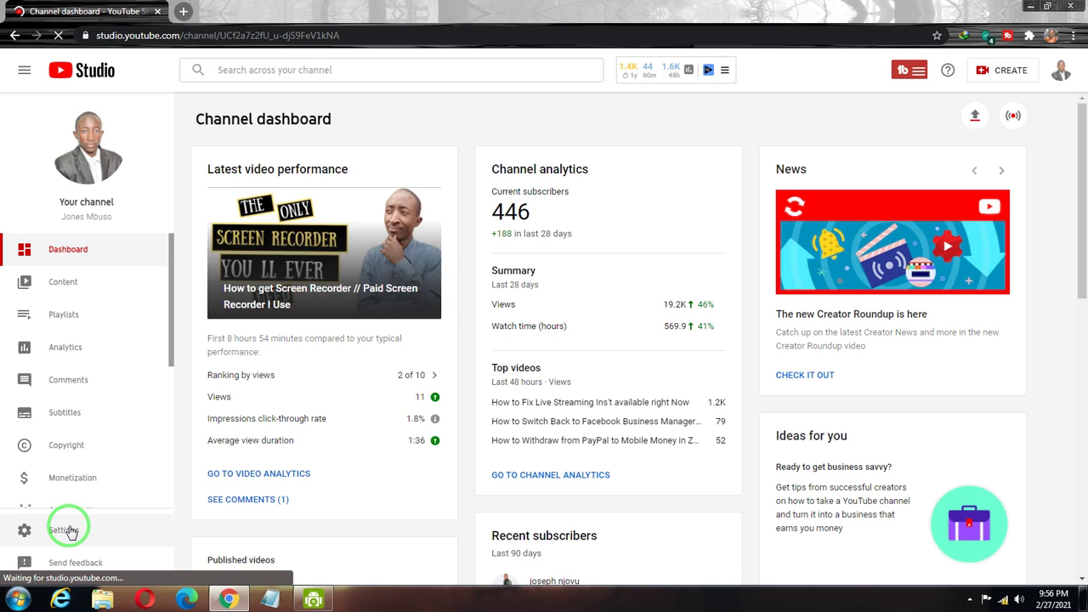
scroll(73, 413, down, 2)
- Show Customization's Branding settings, down to the JM video watermark shown for the entire video
click(76, 311)
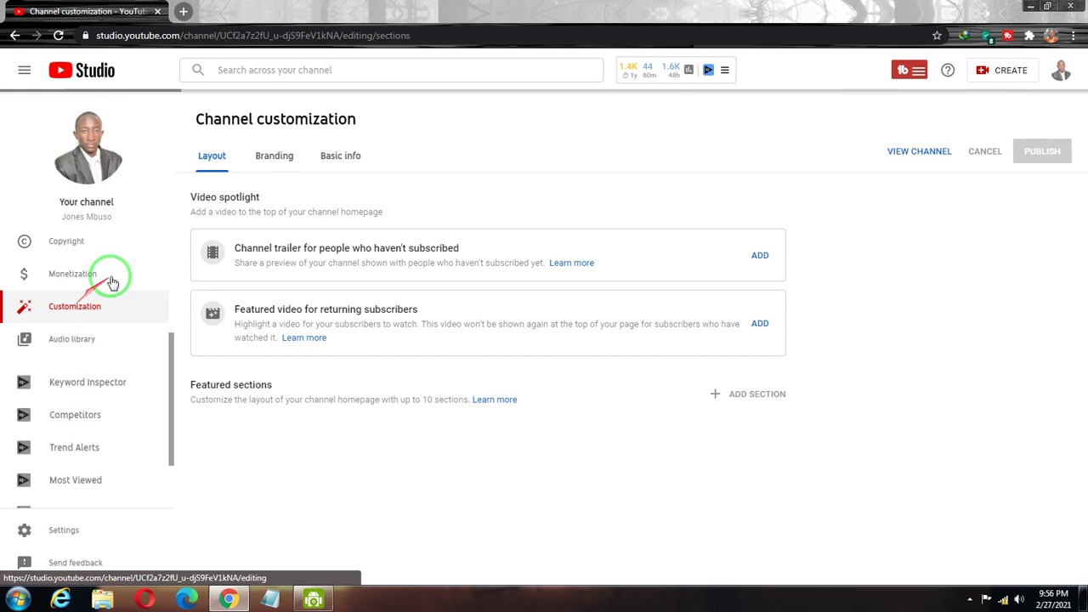
click(274, 157)
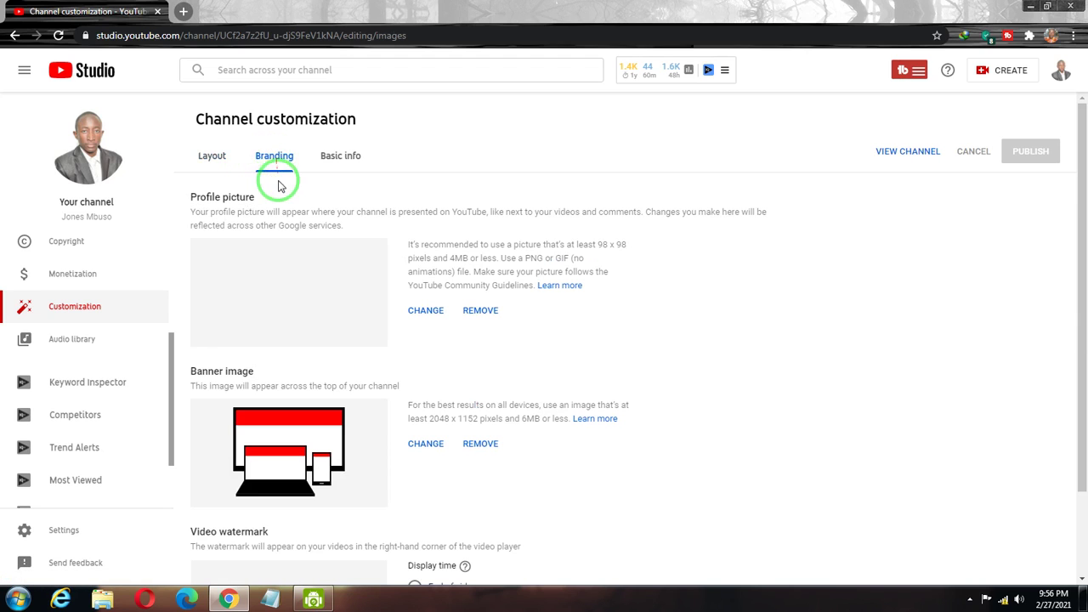
scroll(291, 208, down, 2)
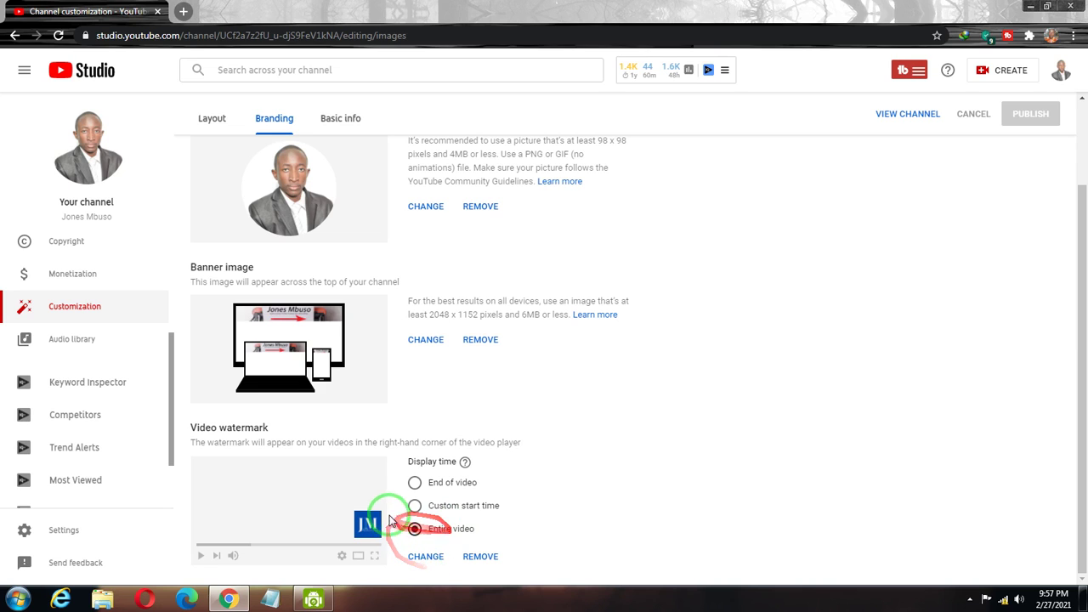
click(423, 558)
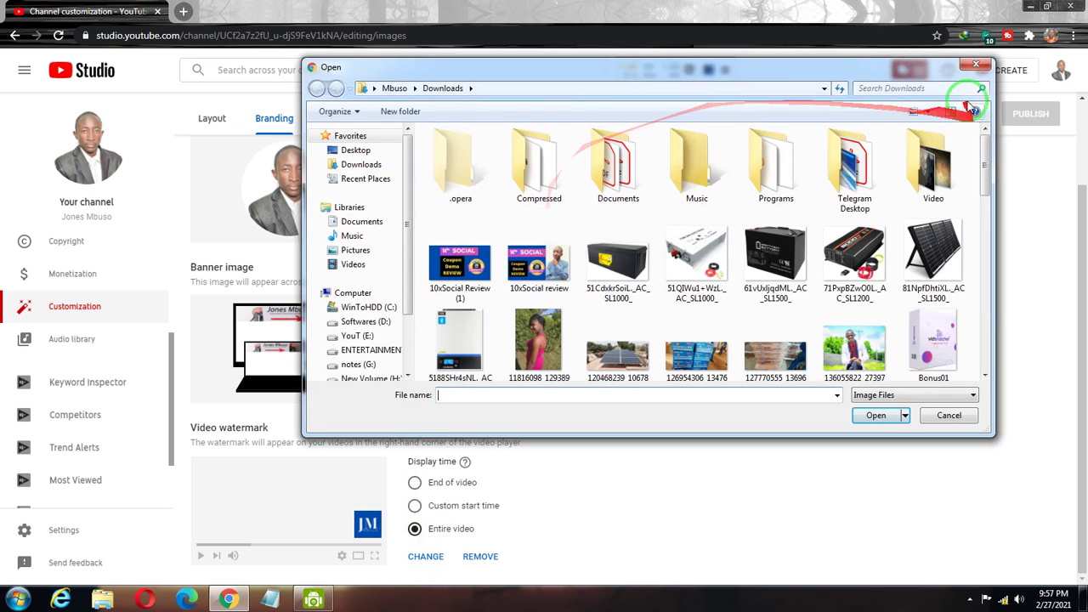
click(977, 67)
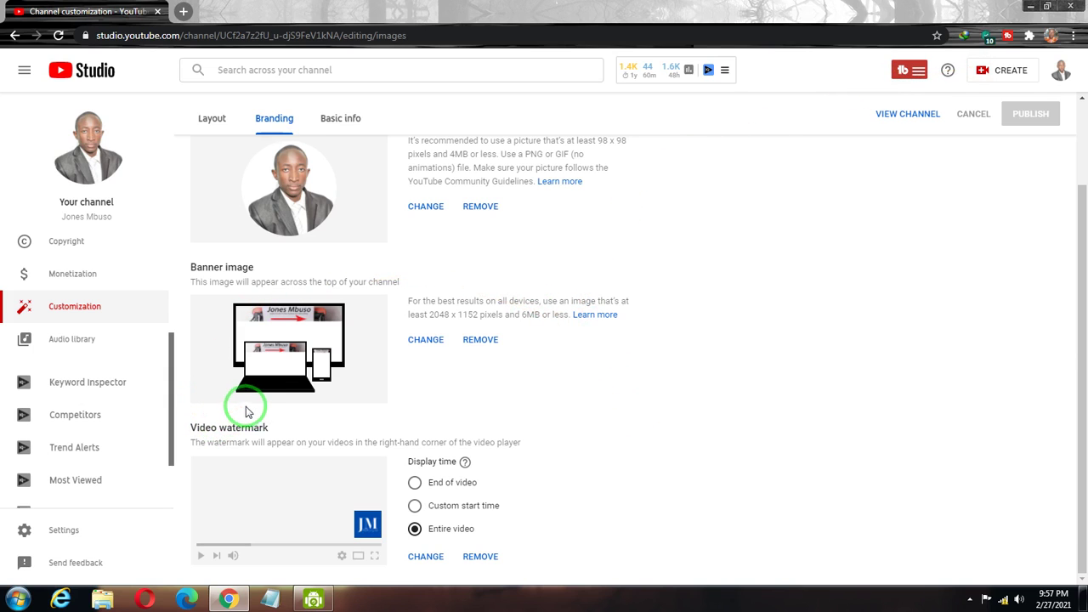
scroll(238, 400, up, 2)
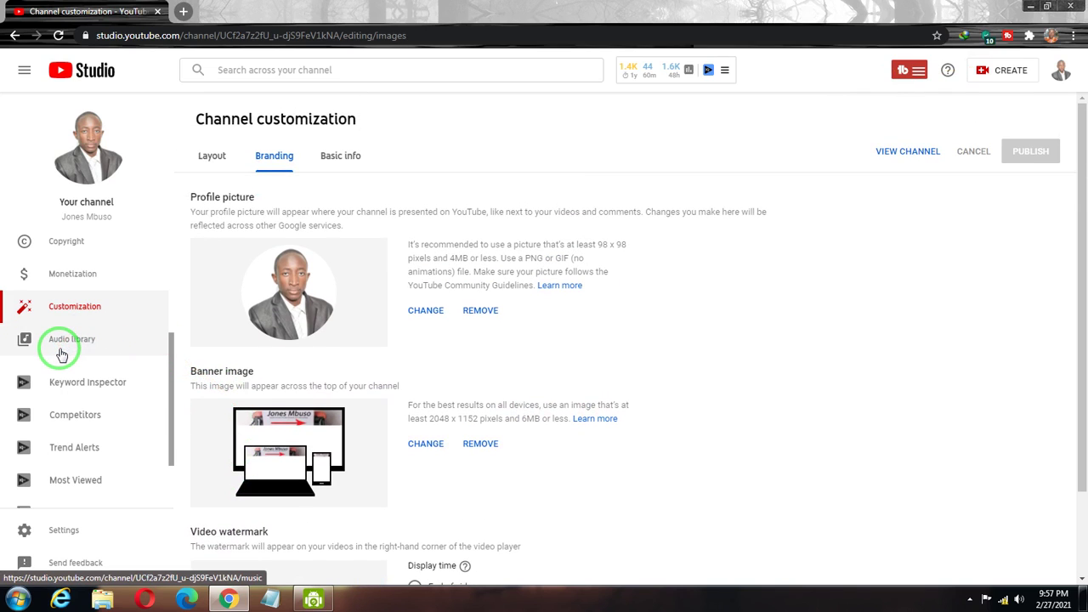
scroll(61, 354, up, 1)
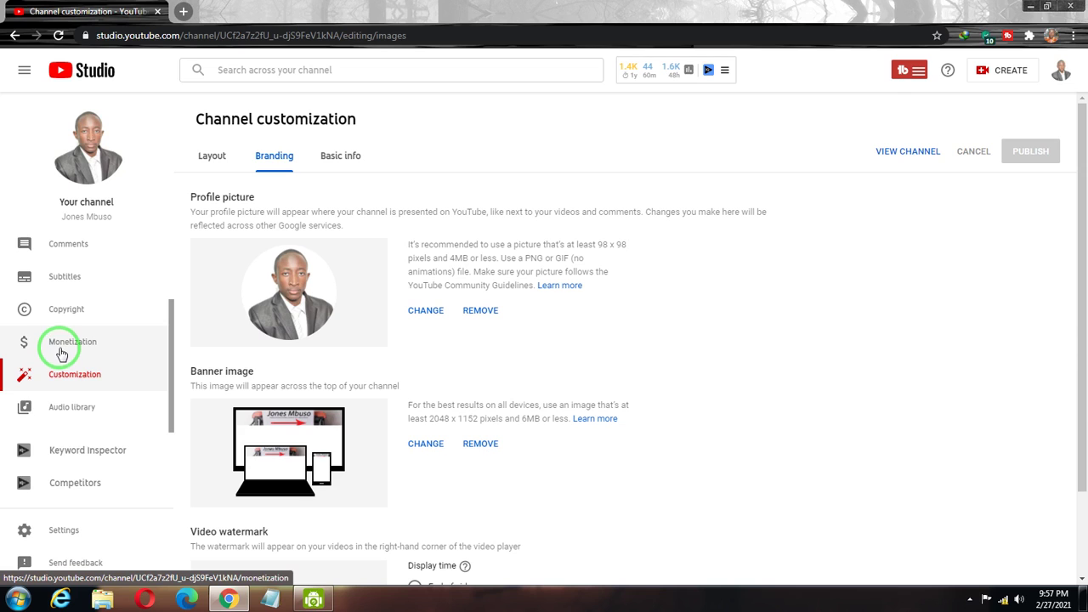
- Verify Channel > Advanced settings says not made for kids, then list the channel's uploads
click(68, 532)
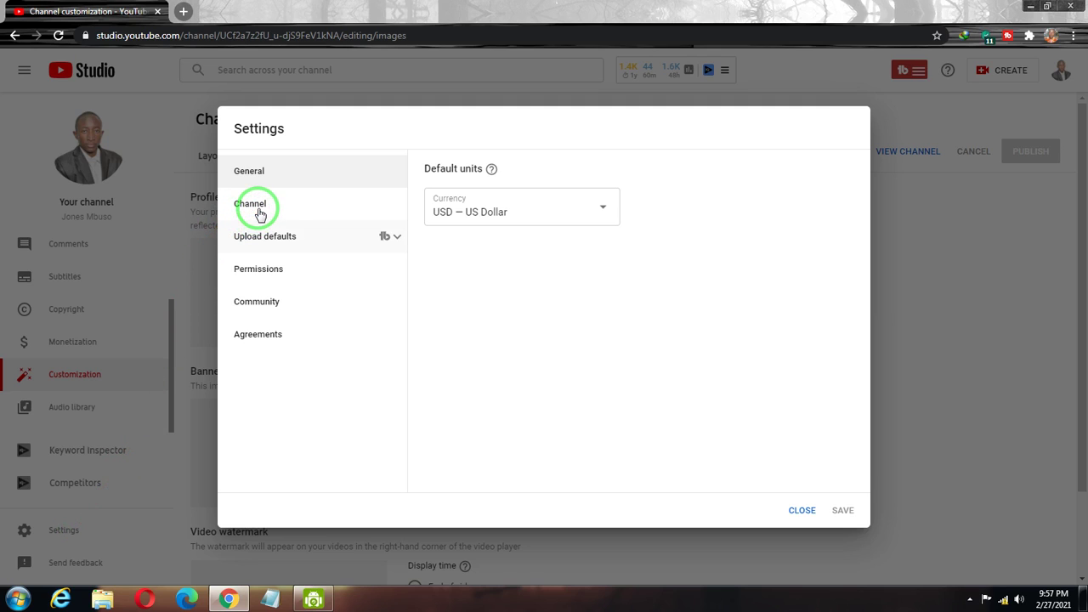
click(258, 209)
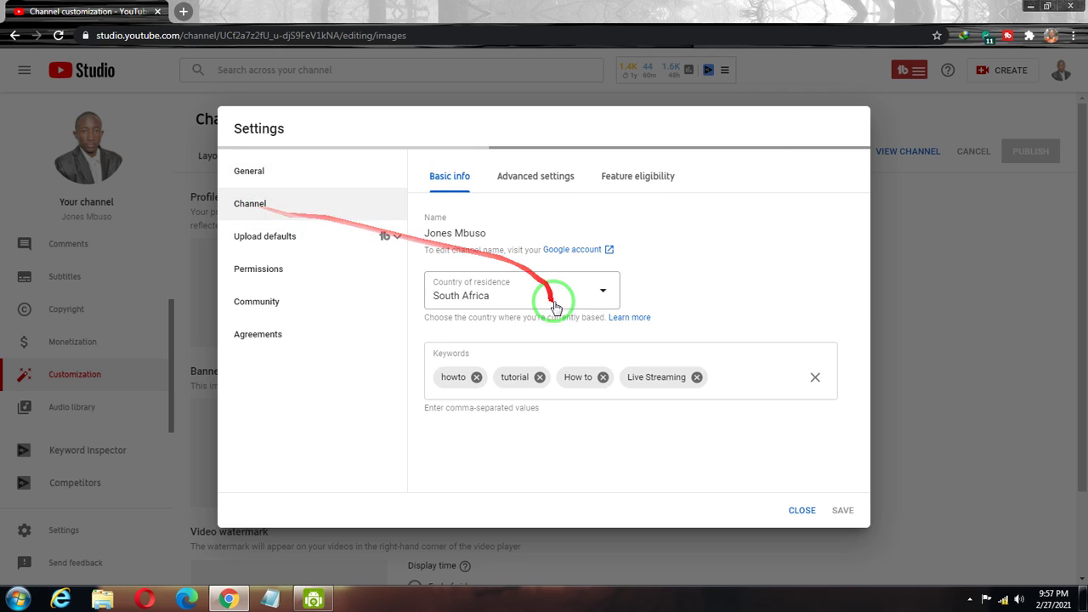
click(535, 181)
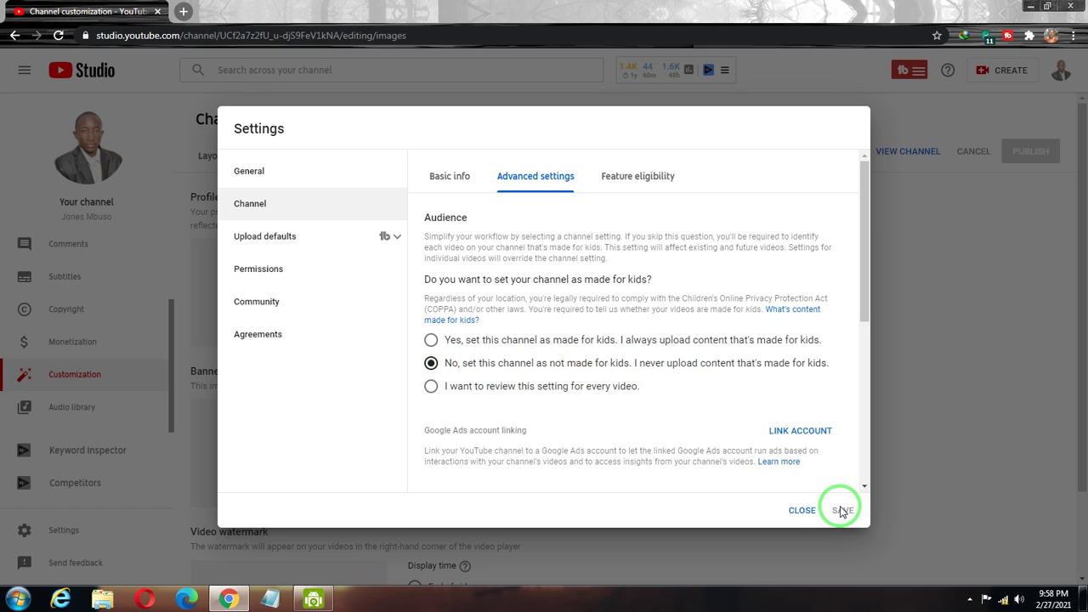
click(801, 510)
scroll(138, 255, up, 3)
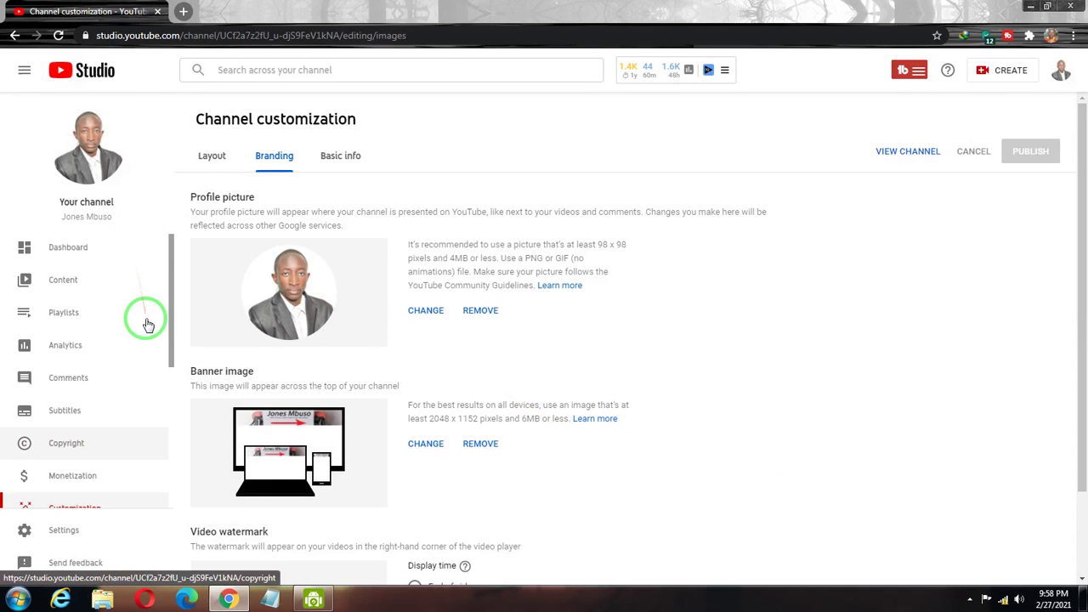
click(62, 283)
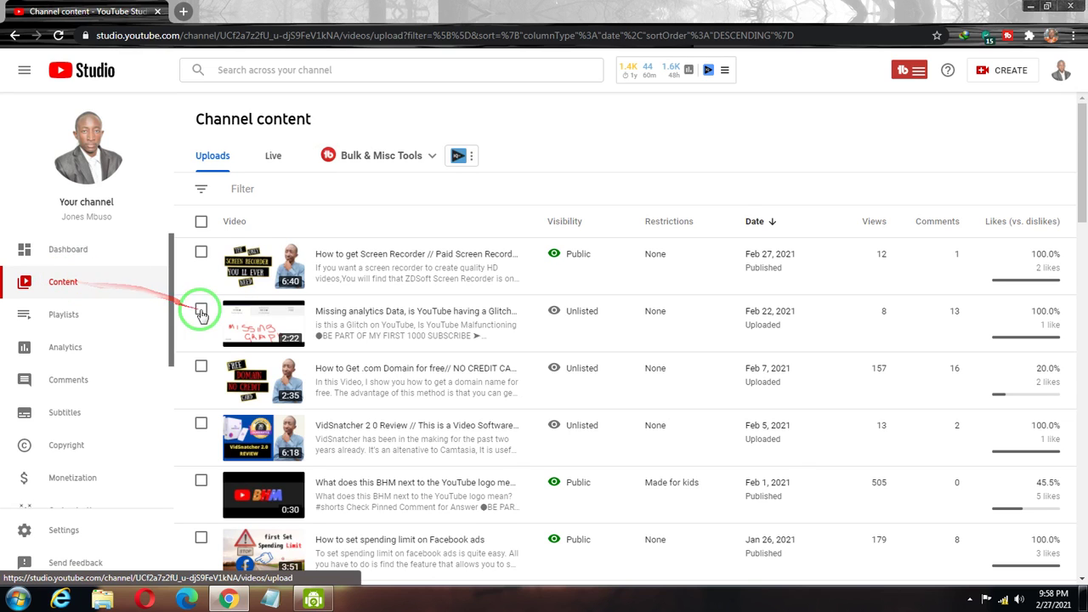
- Open the Feb 1 BHM video's YouTube watch page in a new browser tab
scroll(201, 315, down, 2)
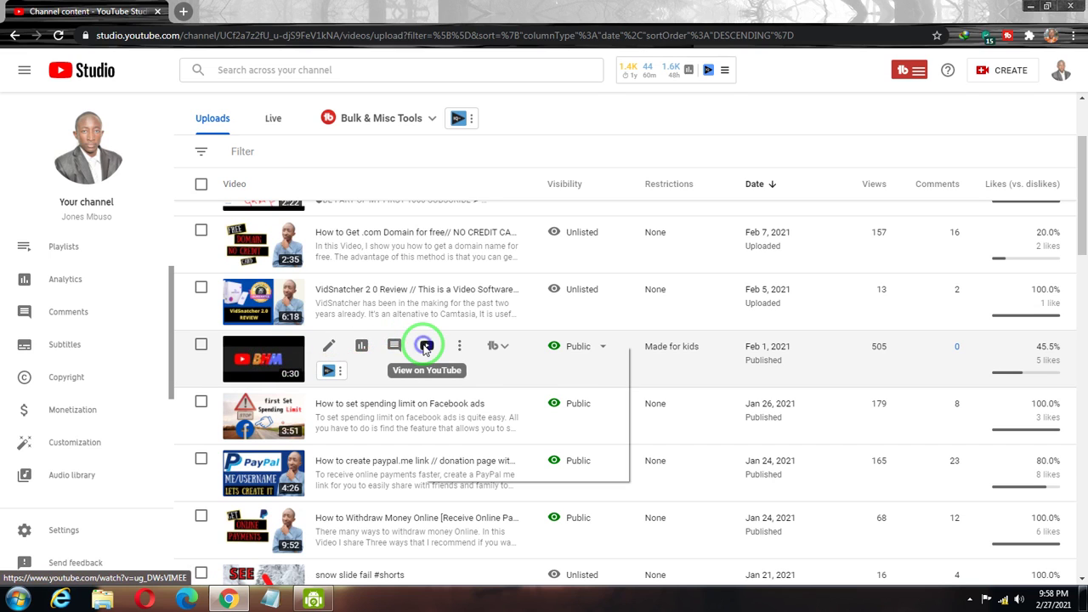
right_click(426, 348)
click(451, 358)
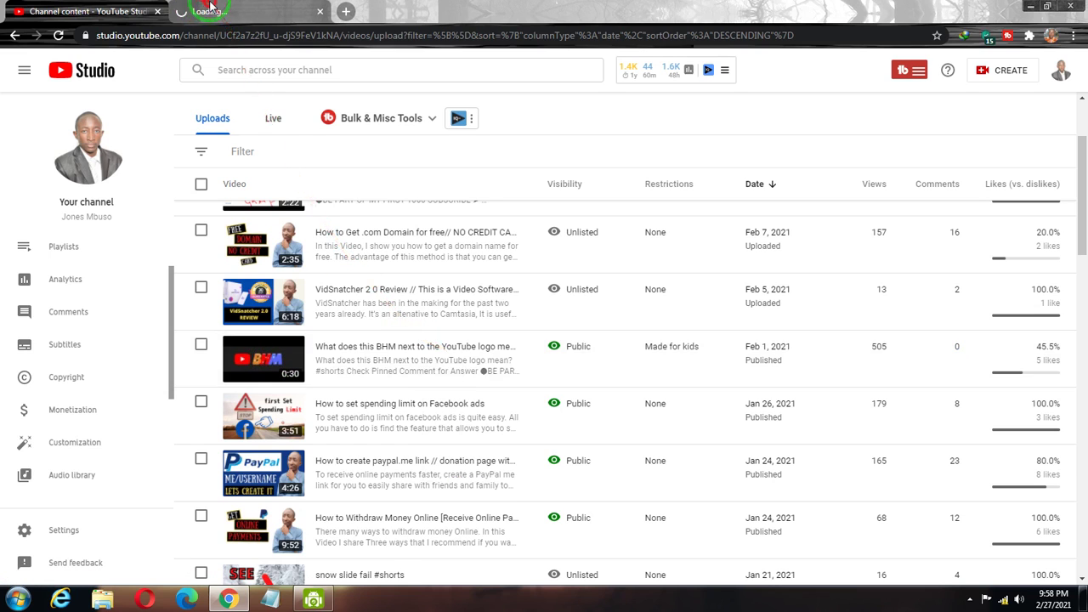
click(210, 10)
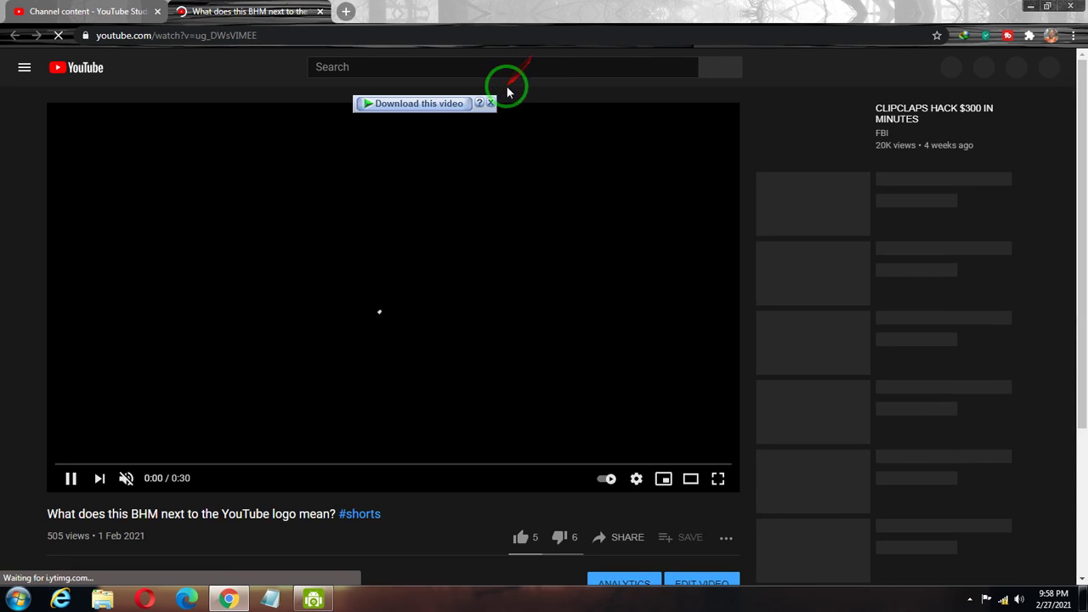
- Dismiss the download bar, pause the BHM video, and return to Channel content
click(491, 103)
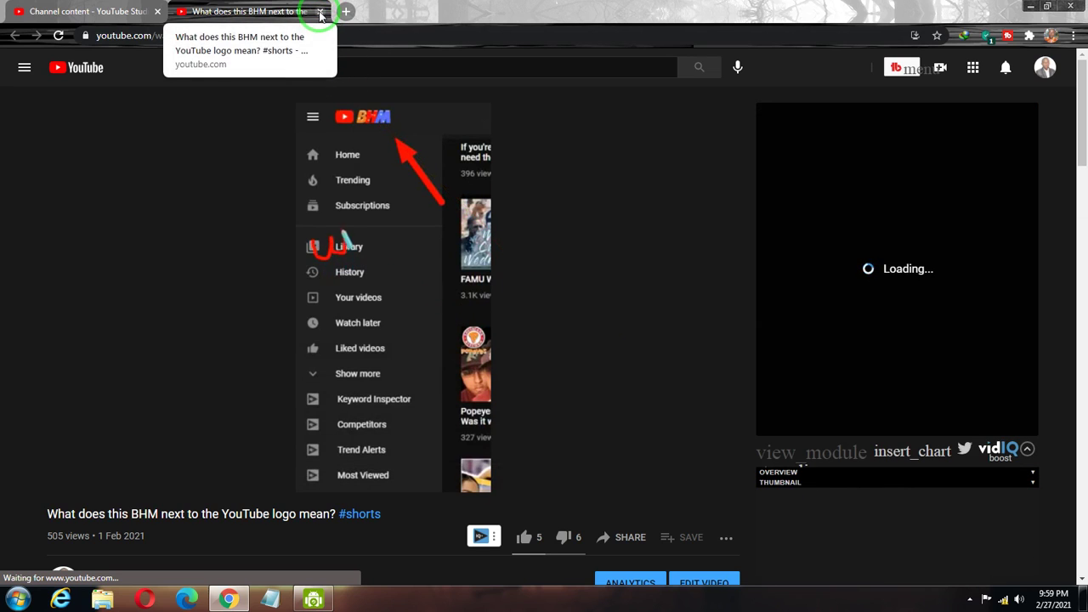
click(68, 480)
click(43, 7)
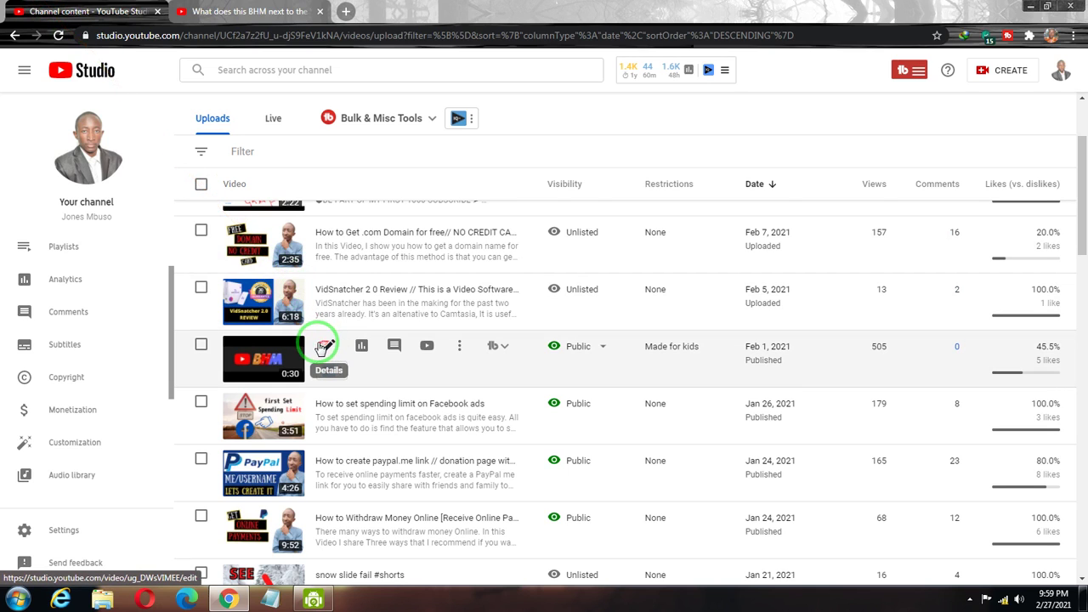
- Set the BHM video's audience to 'No, it's not made for kids', save, and return to Channel content
click(327, 347)
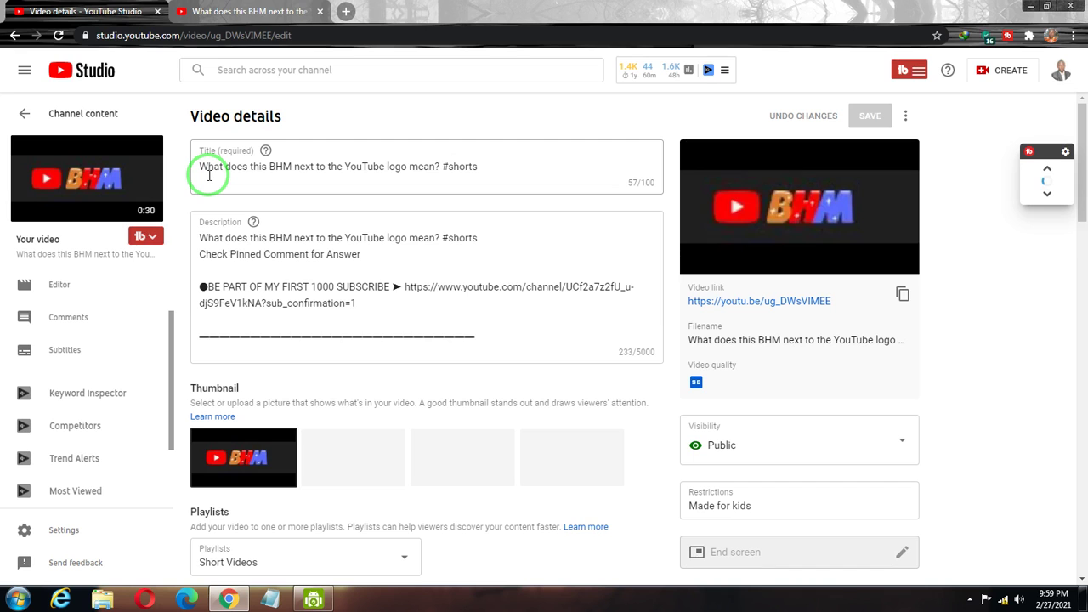
scroll(209, 176, down, 5)
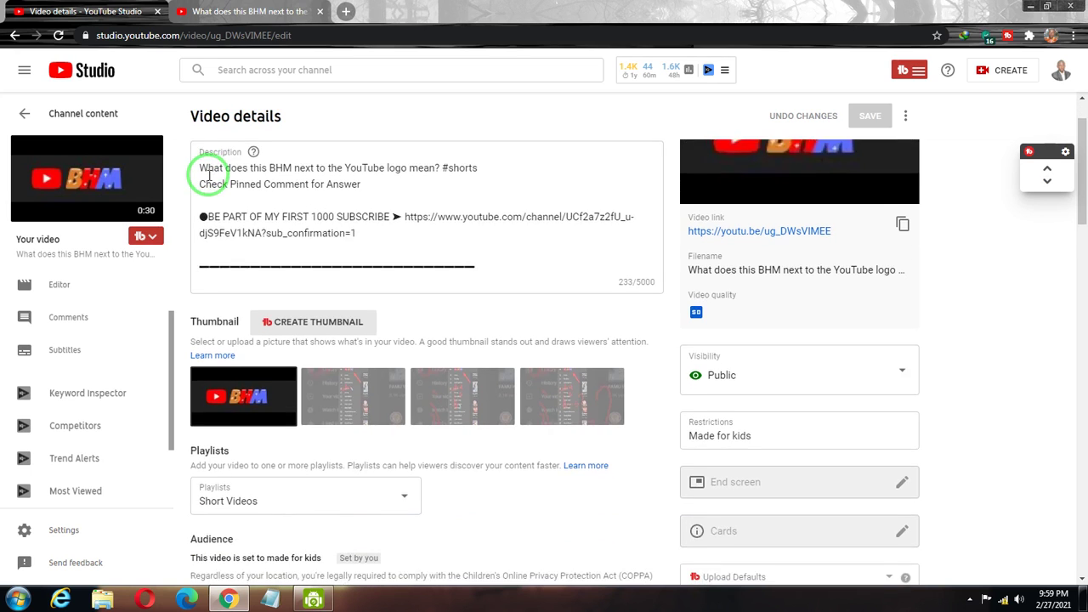
scroll(209, 180, down, 1)
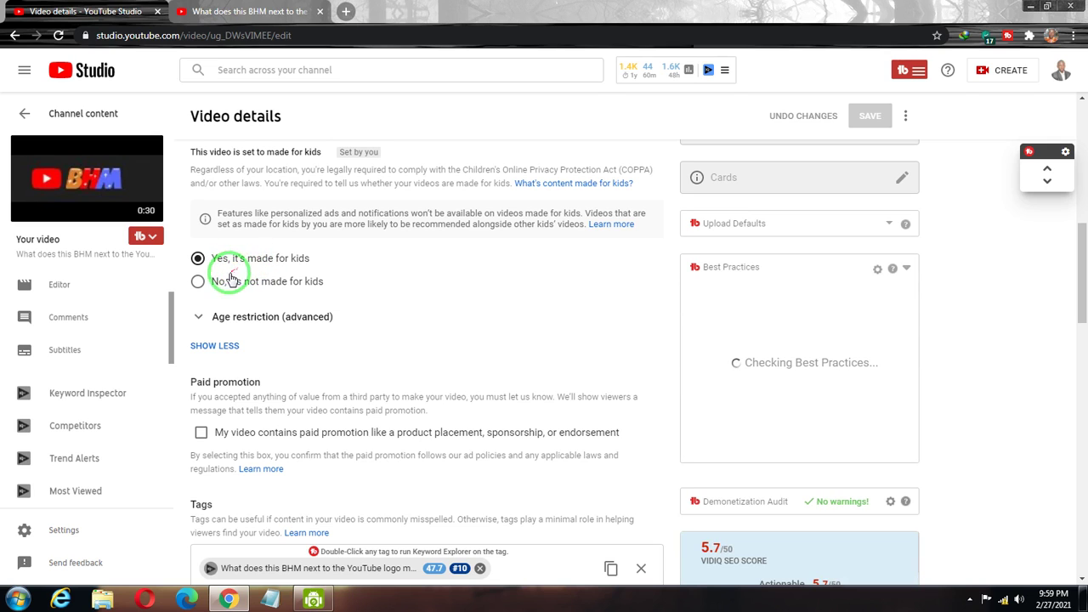
click(197, 283)
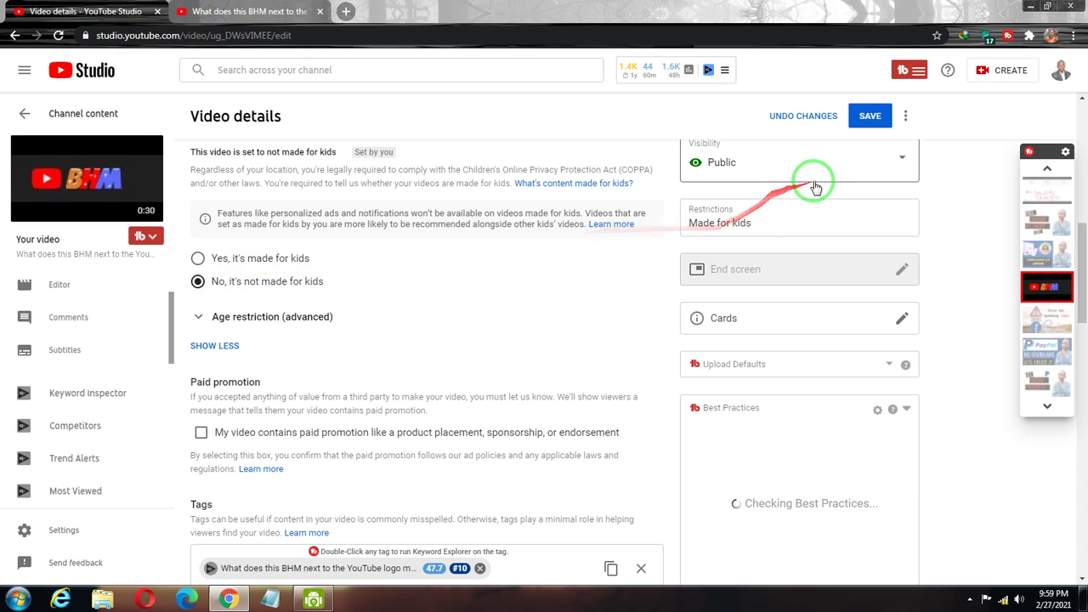
click(868, 118)
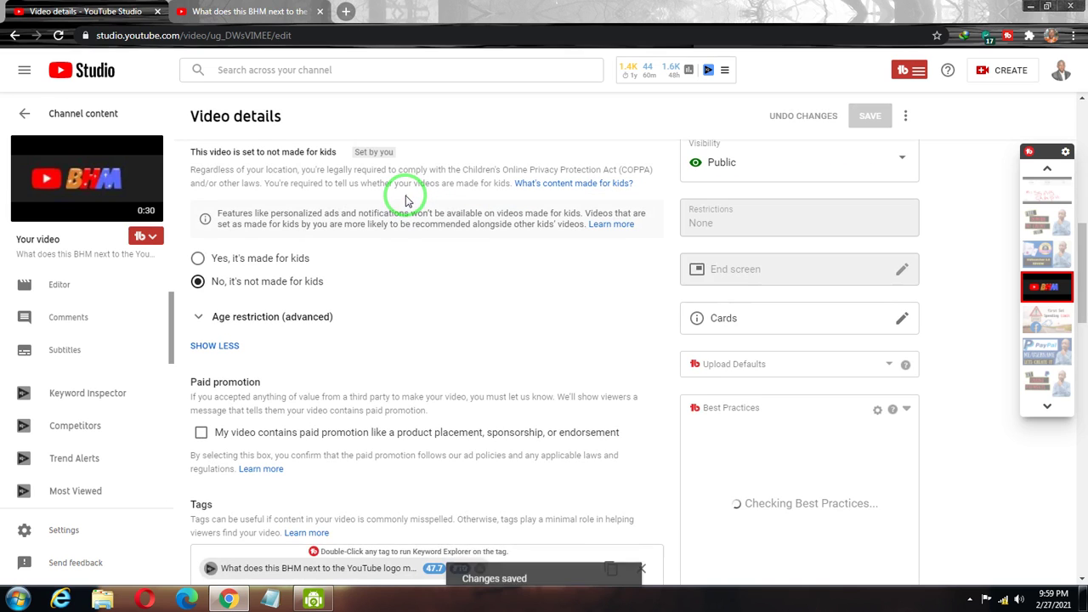
click(73, 115)
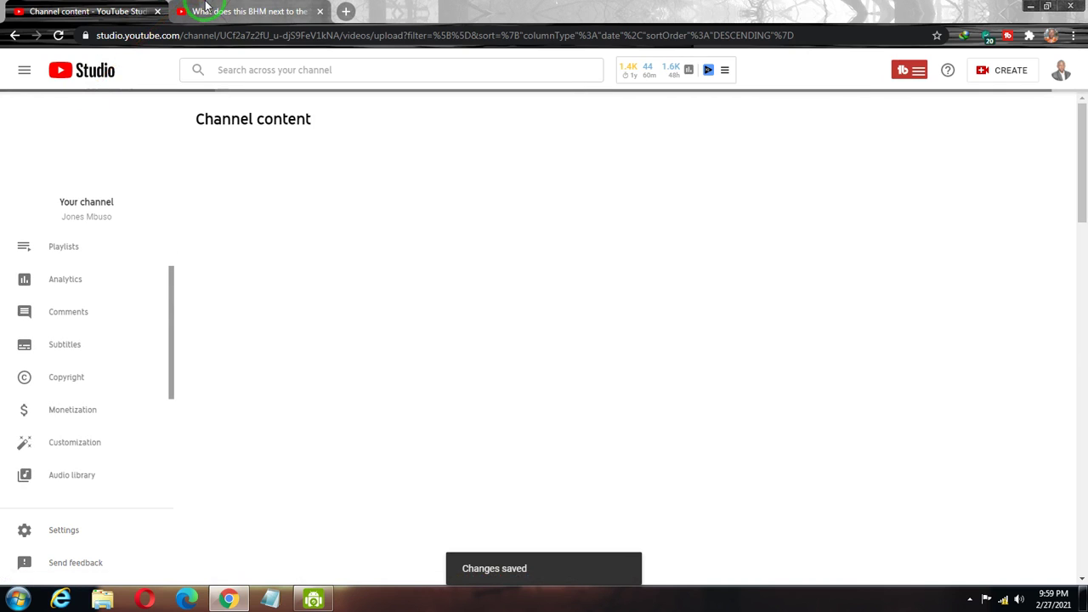
- Reload the BHM watch page and check the JM watermark on the player
click(243, 10)
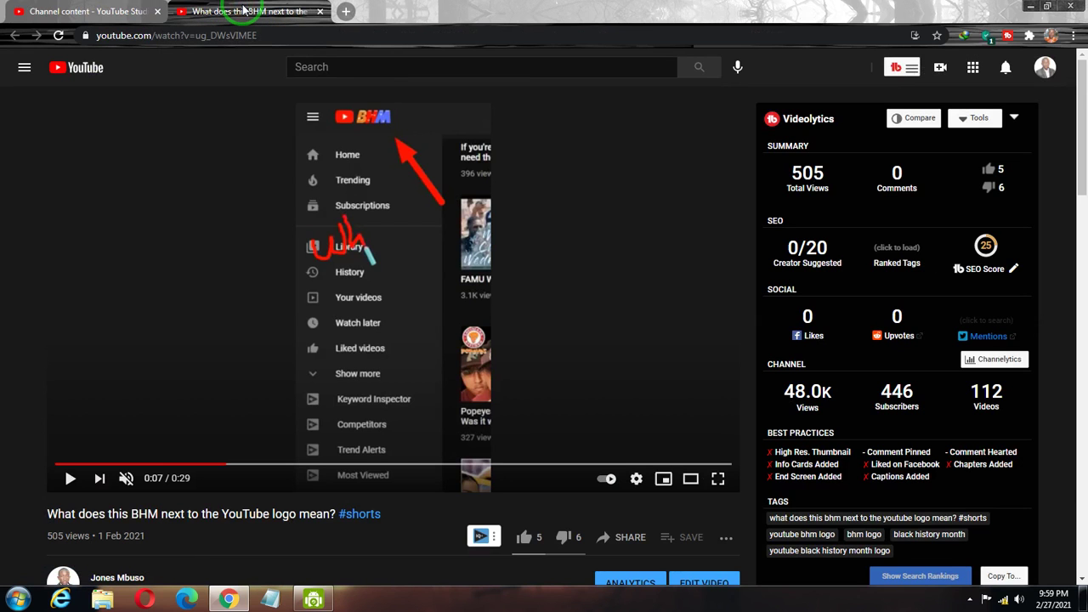
mouse_move(24, 48)
mouse_down()
mouse_move(238, 142)
mouse_move(93, 56)
mouse_move(711, 475)
mouse_move(669, 442)
mouse_up()
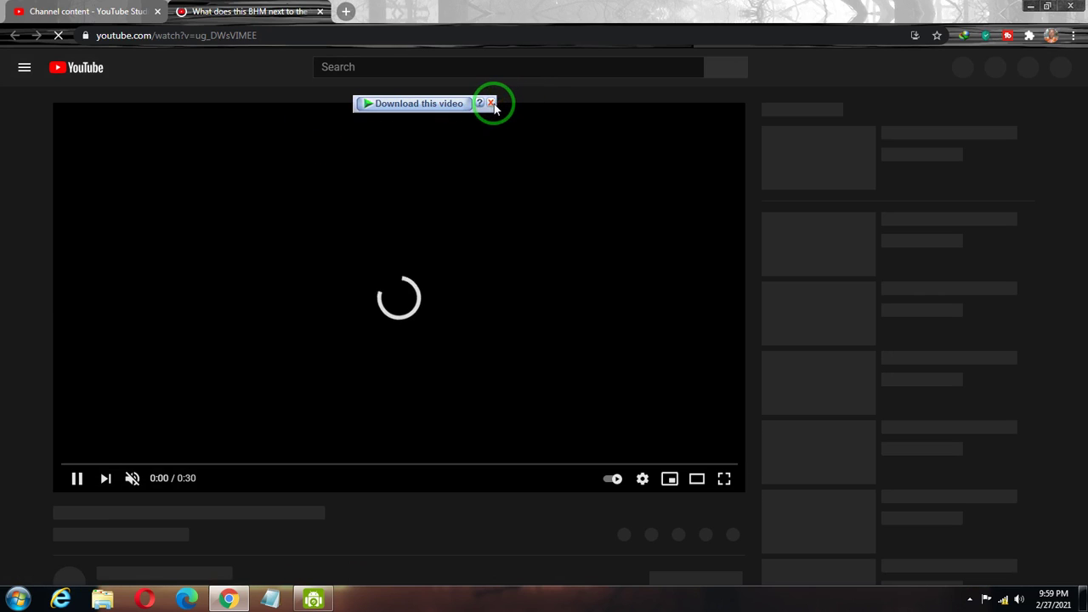
click(491, 103)
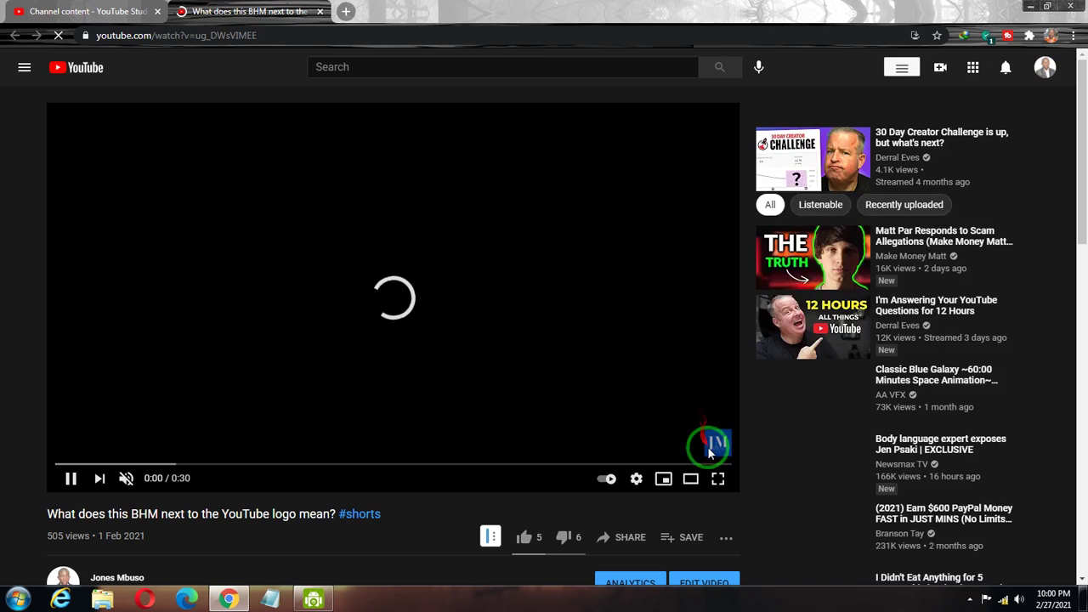
mouse_move(716, 450)
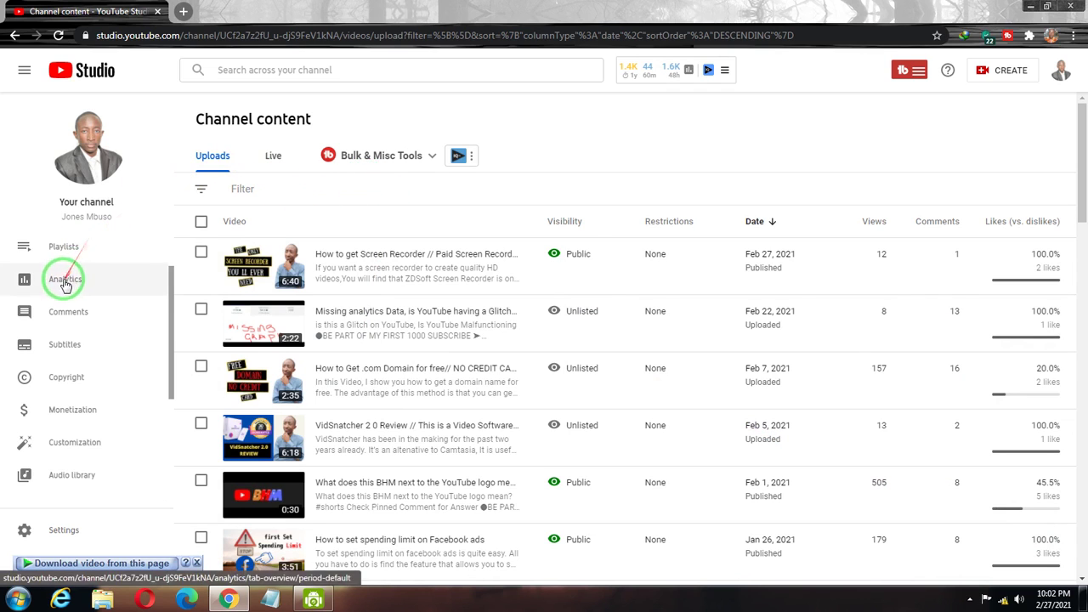
- Select all 30 uploads and bring up the Edit list of bulk-editable fields
scroll(66, 283, up, 1)
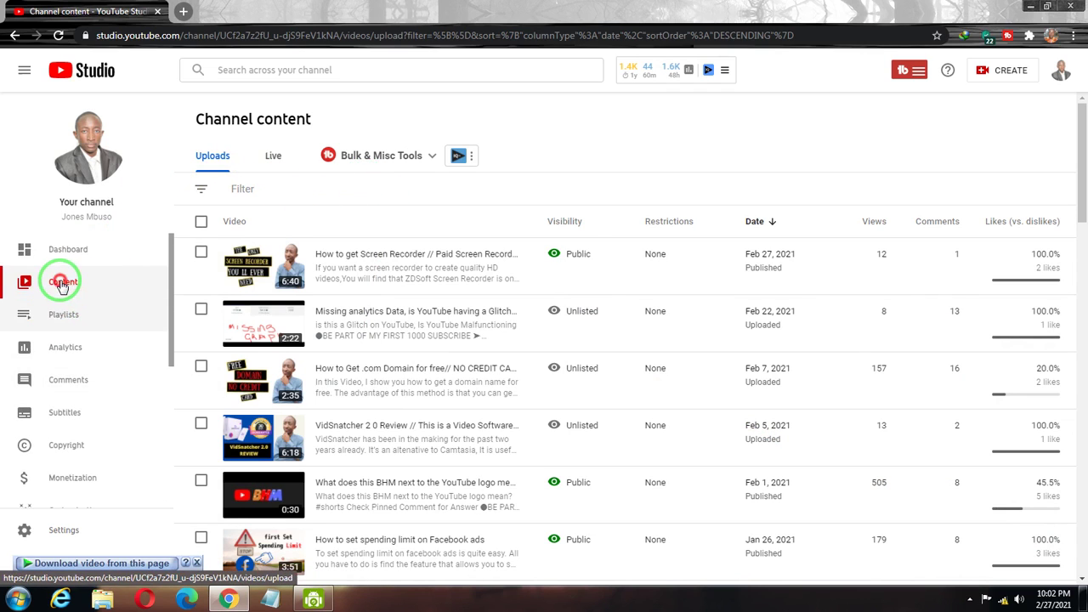
click(201, 224)
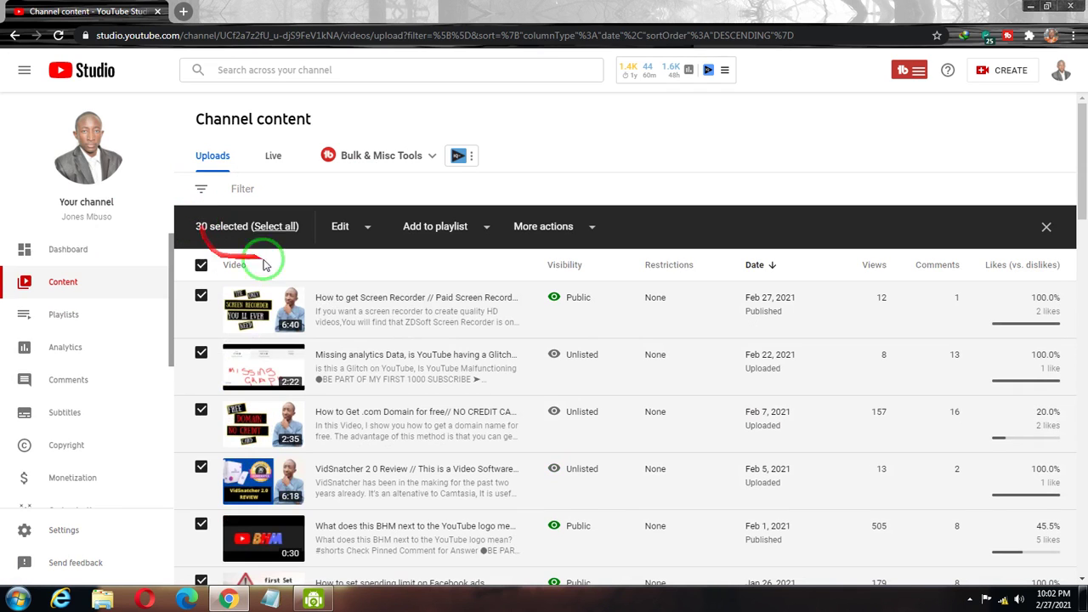
click(367, 230)
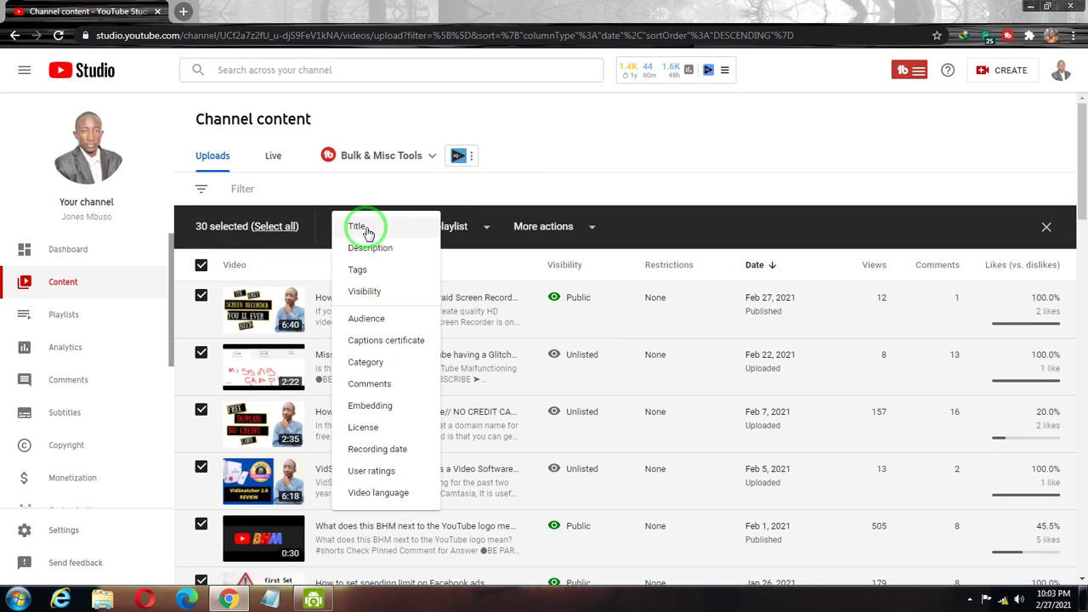
- Bulk-set Audience to 'No, it's not made for kids' and start updating the videos
click(365, 319)
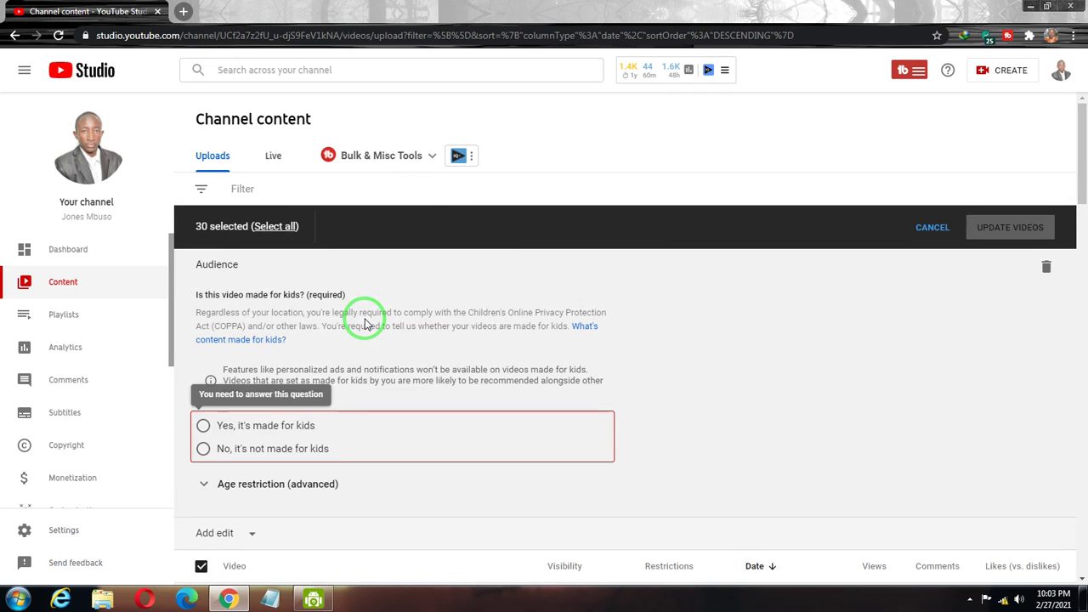
click(204, 449)
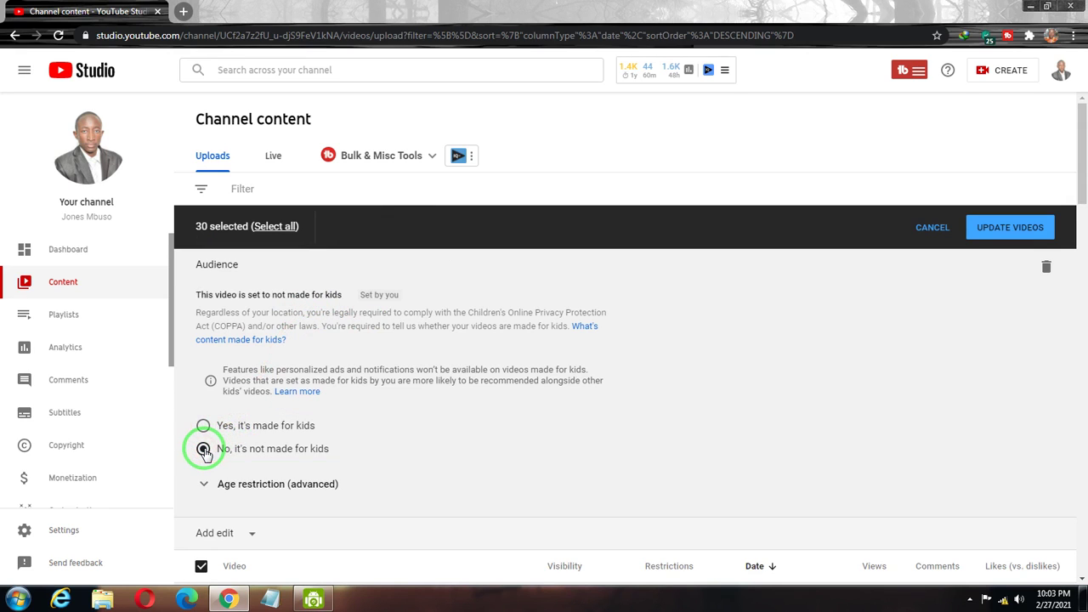
click(1007, 228)
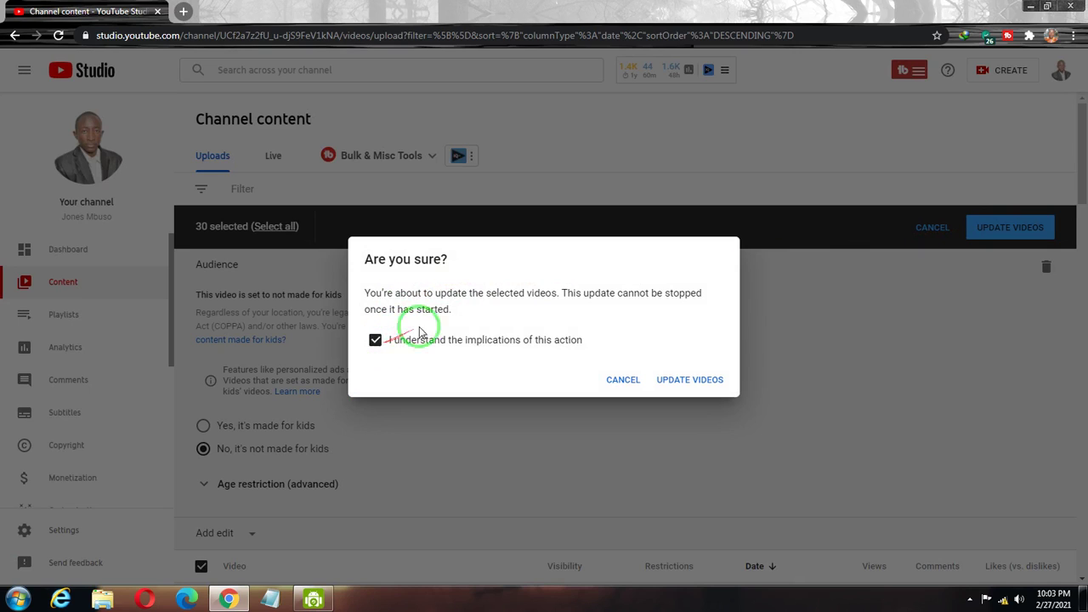
- Confirm the update of all 30 videos, then bring up the ZD Soft Screen Recorder controls
click(671, 382)
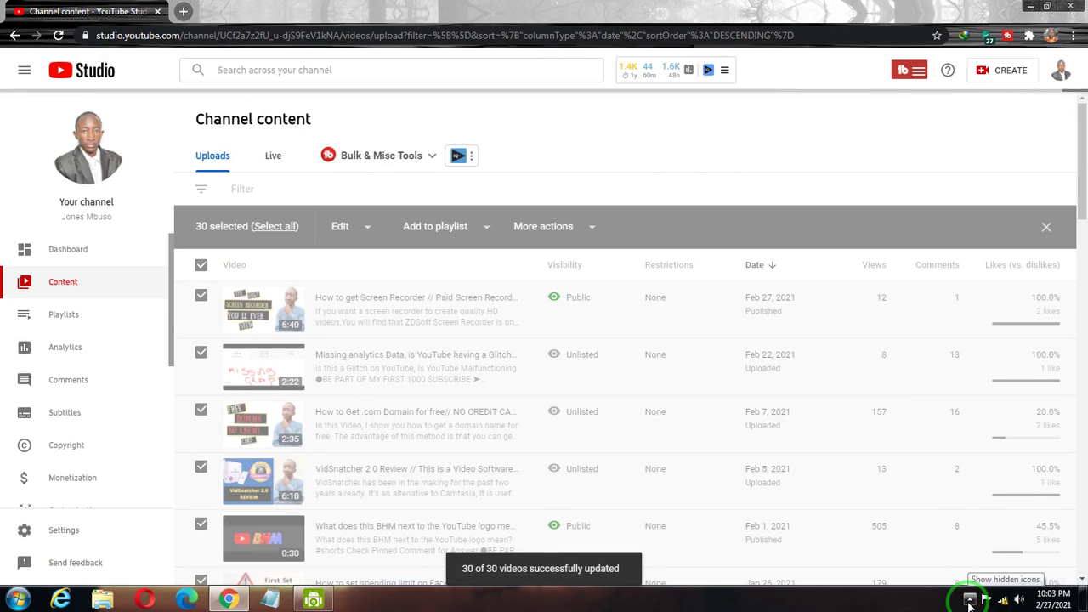
click(970, 601)
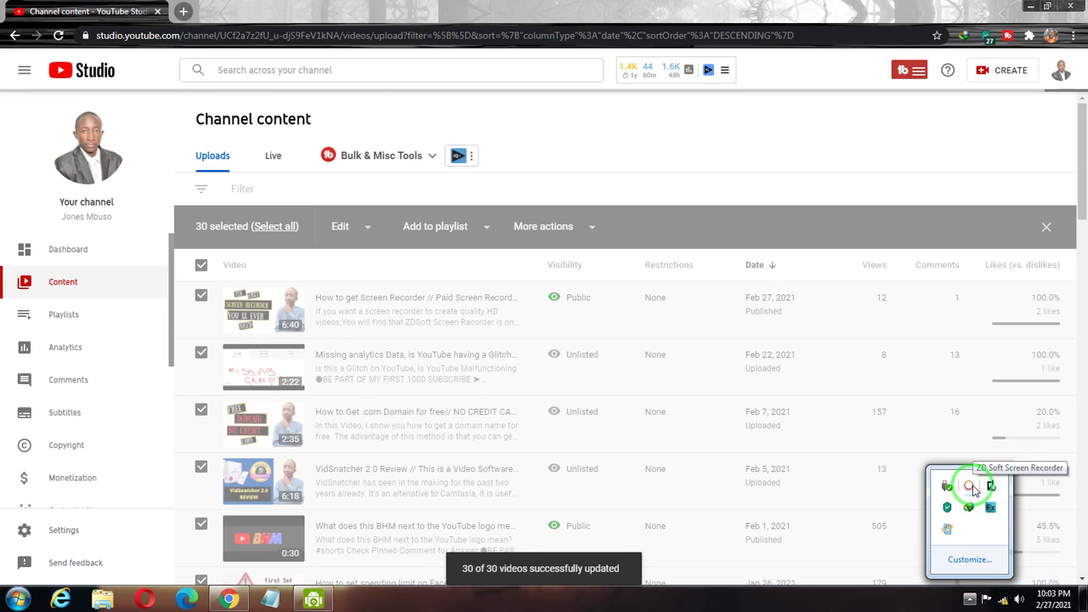
click(973, 489)
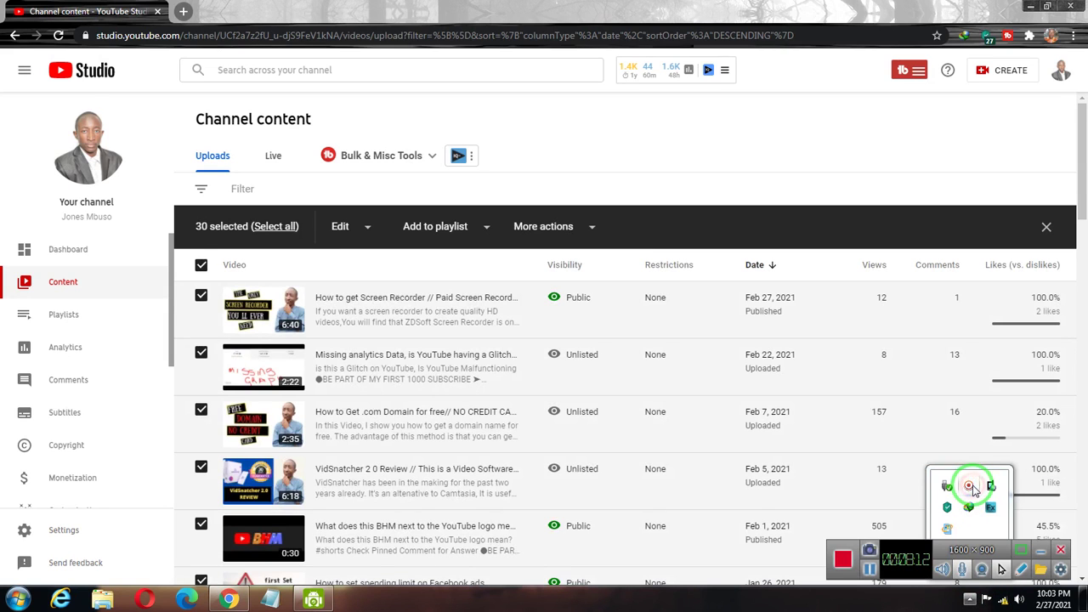